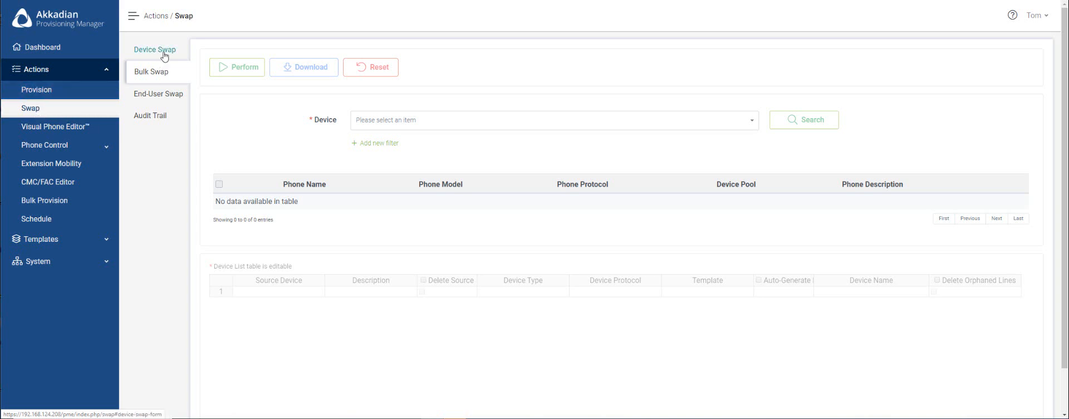
Step: Open the Device Swap form and examine its Source Device and Target Device sections
click(171, 52)
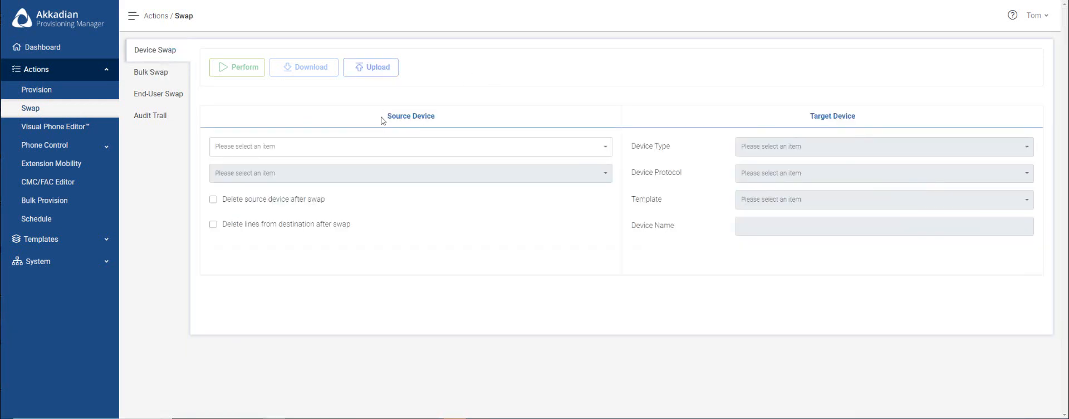
drag(382, 118, 446, 118)
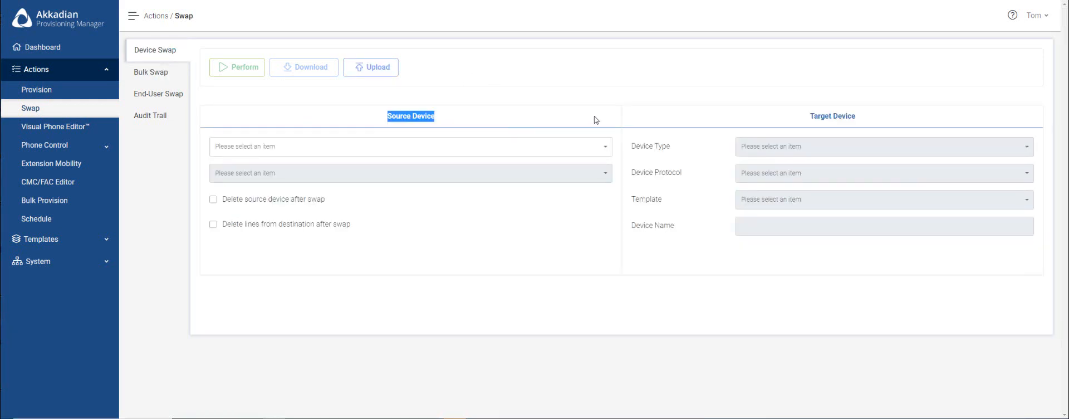
drag(808, 117, 878, 113)
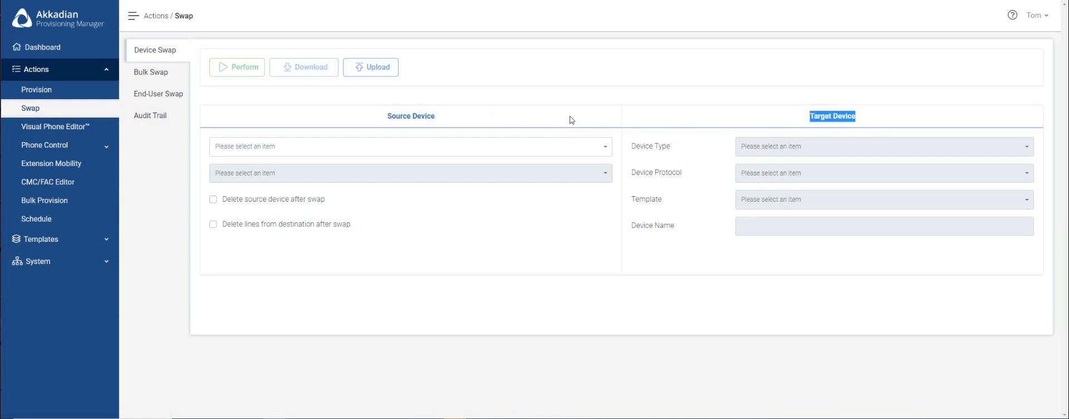
Step: Switch to the Bulk Swap form and set the device category to Phone
click(143, 68)
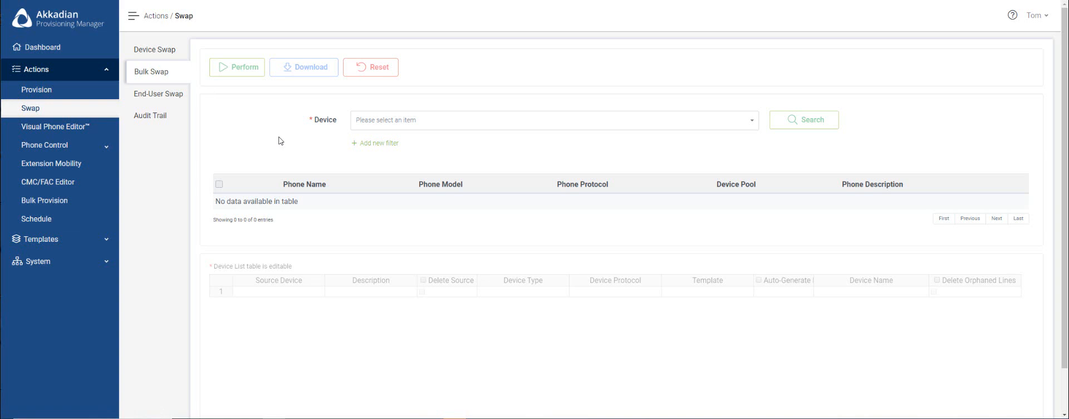
click(378, 124)
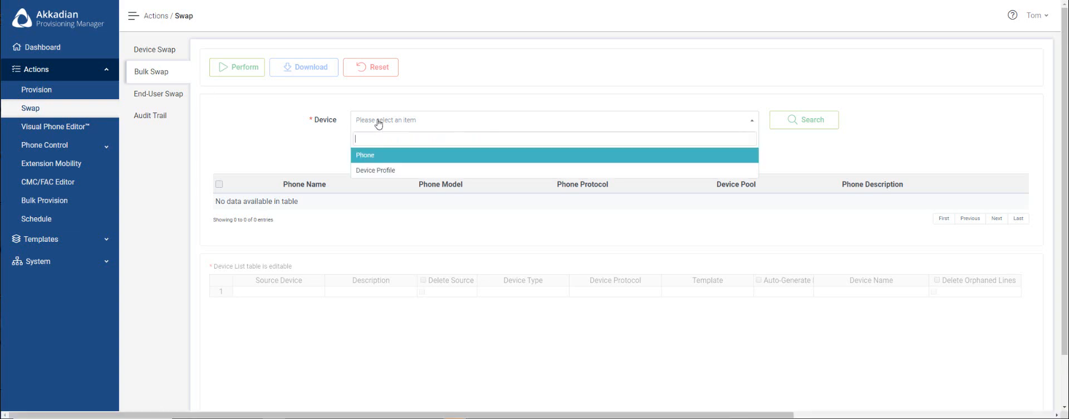
click(365, 159)
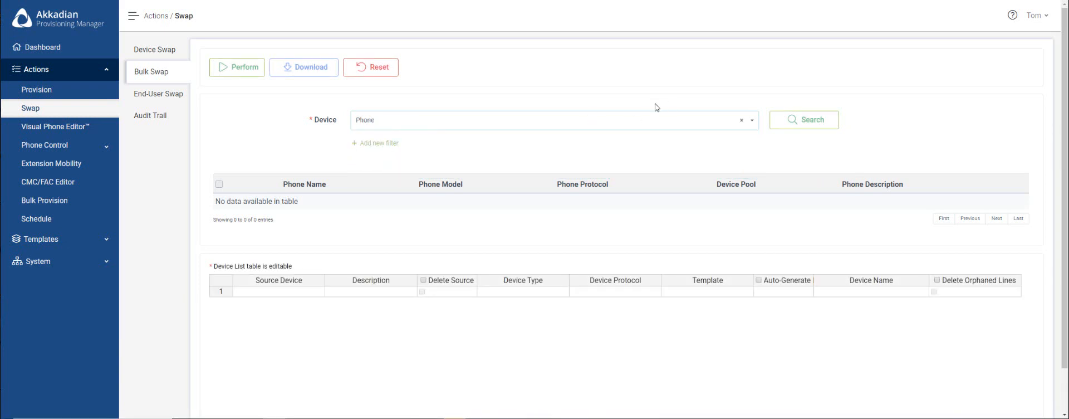
Step: Add a filter for Device Type containing 7965 and search for the matching phones
click(387, 146)
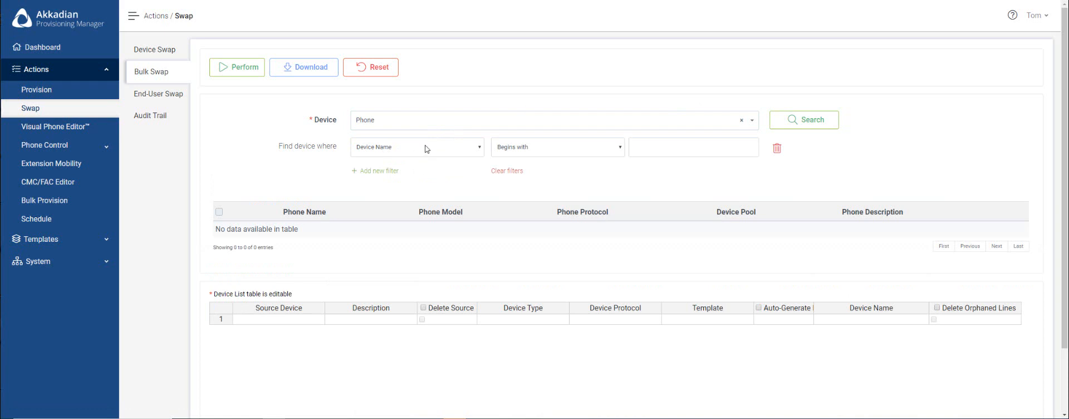
click(401, 148)
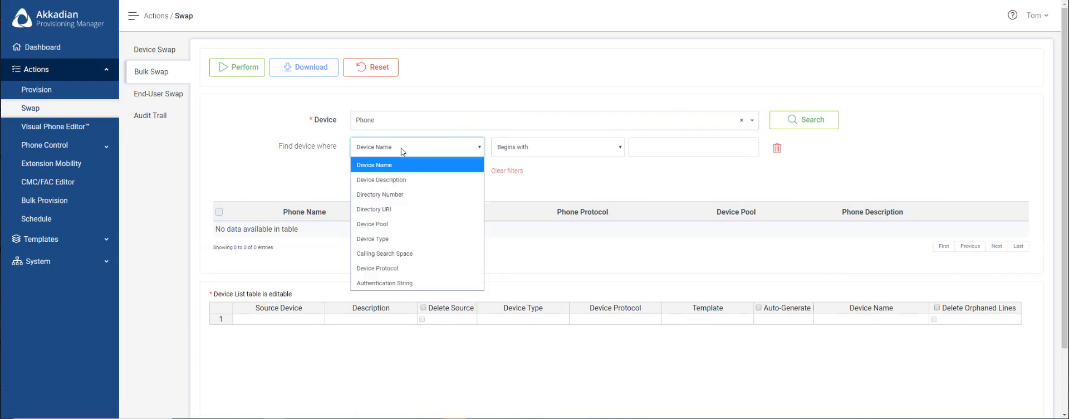
click(401, 239)
click(524, 147)
click(523, 179)
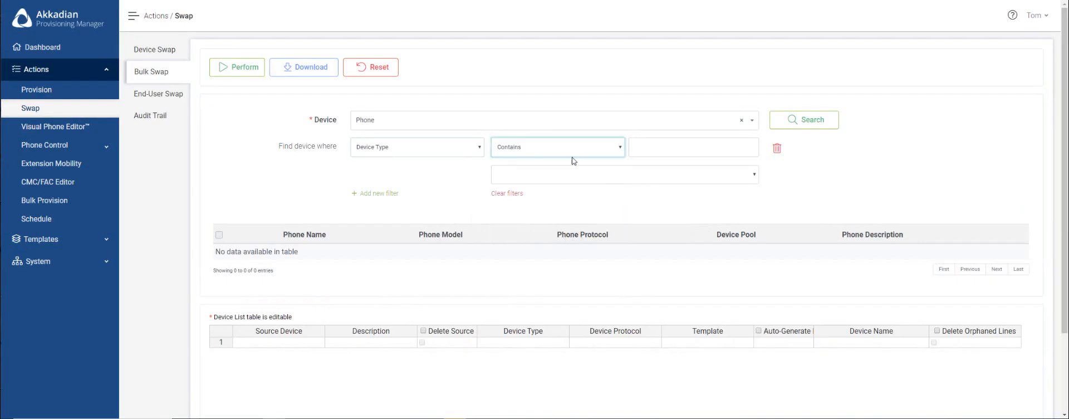
click(510, 172)
click(512, 173)
click(616, 147)
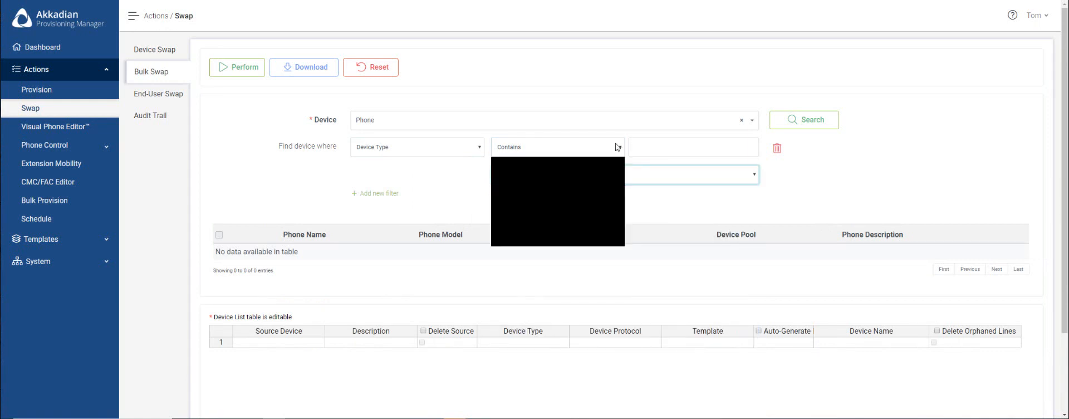
click(646, 143)
text(7)
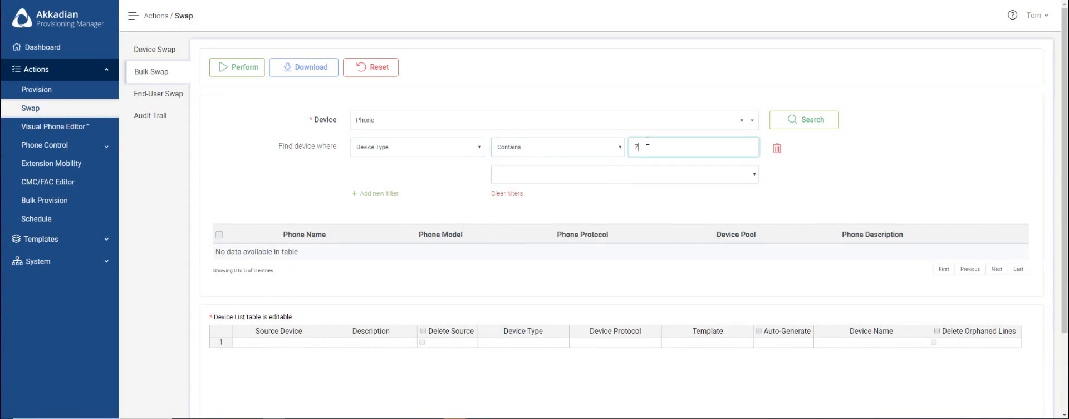
text(965)
click(804, 121)
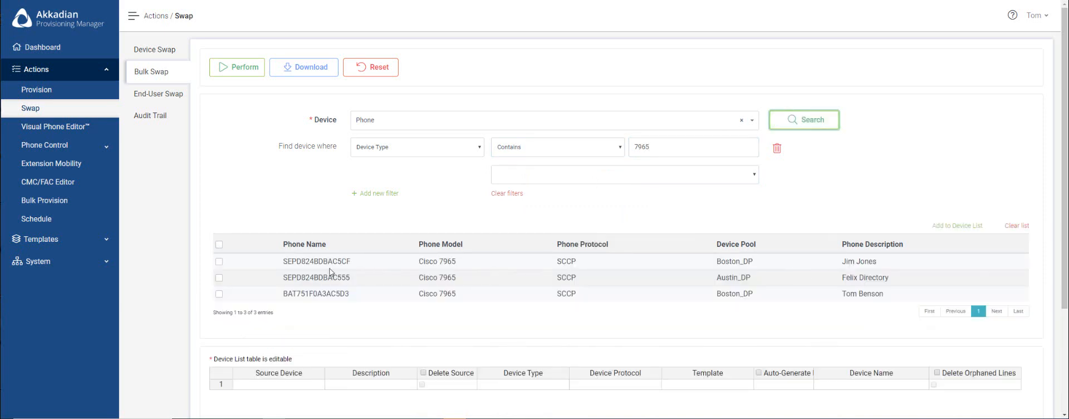
Step: Try to add phones to the device list with none of the search results selected
scroll(390, 290, down, 1)
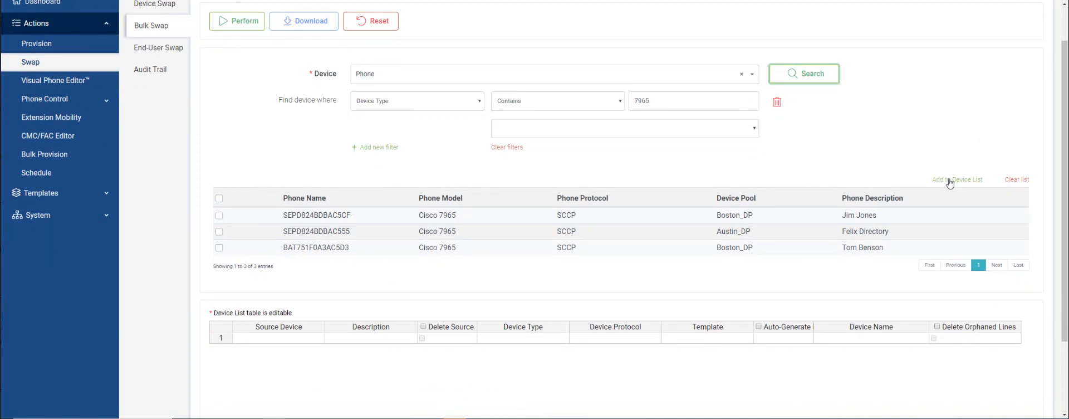
drag(225, 313, 305, 311)
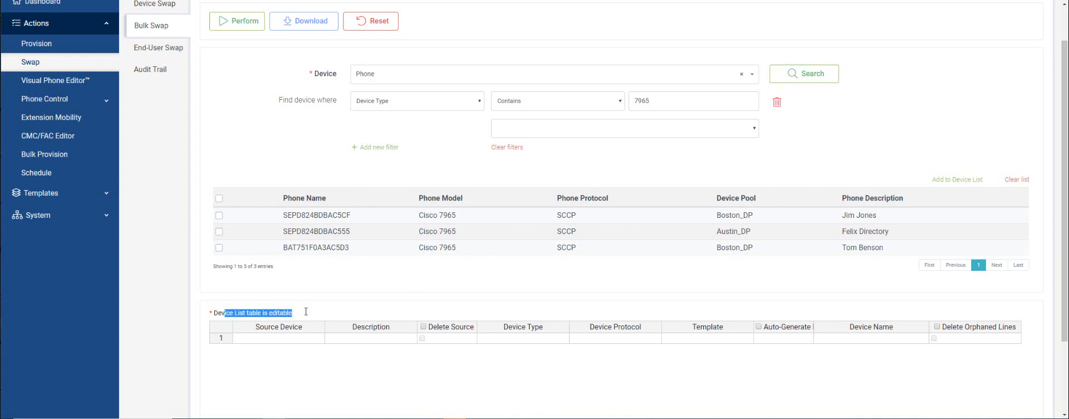
click(306, 312)
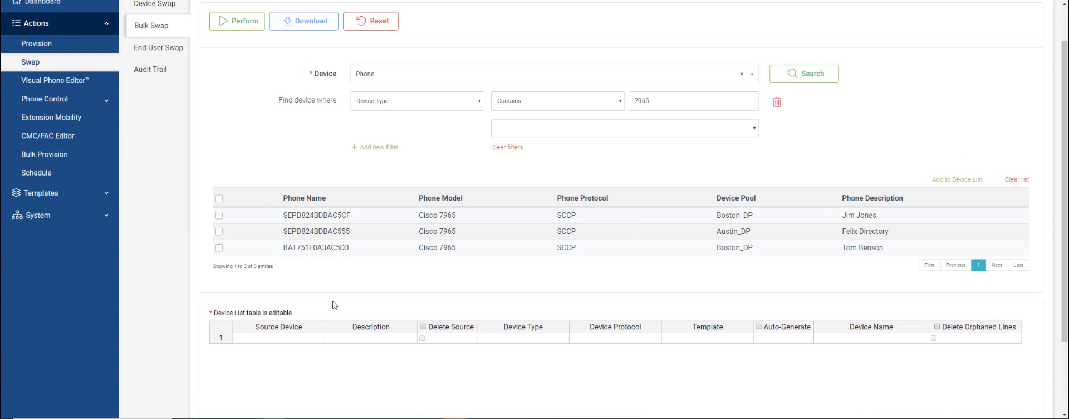
click(963, 180)
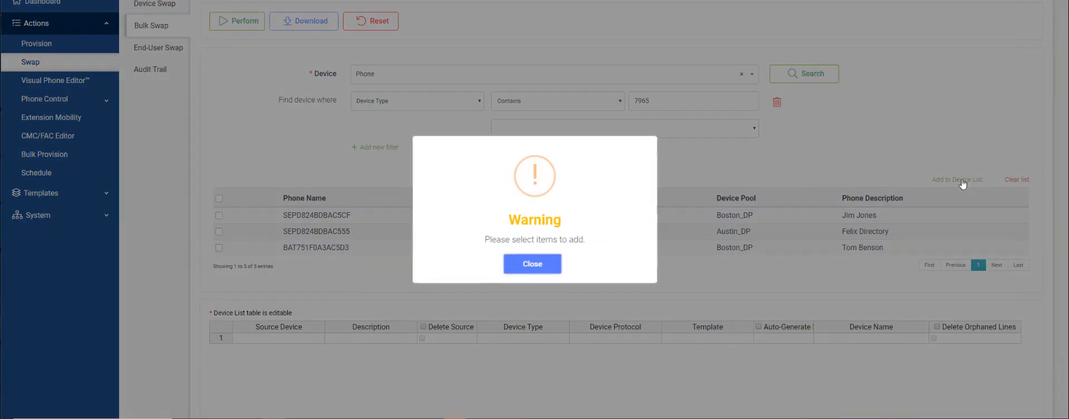
click(544, 259)
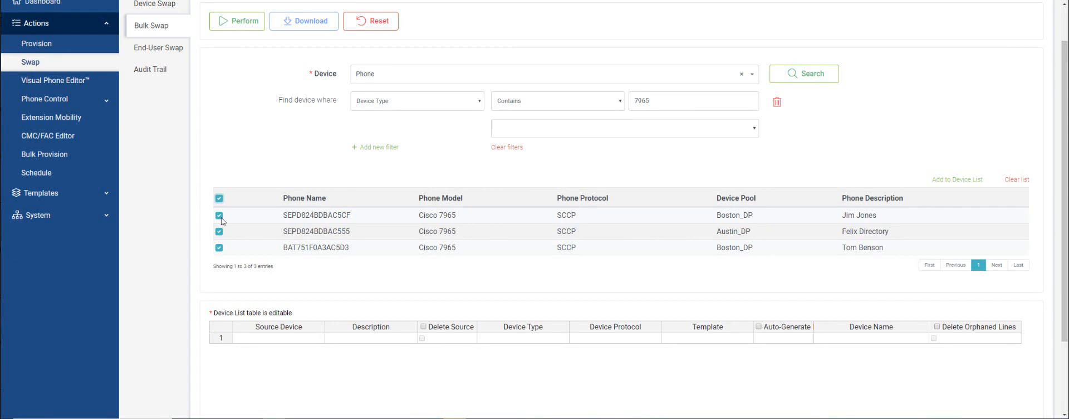
Step: Select all three Cisco 7965 phones in the search results and add them to the device list
click(219, 216)
click(219, 215)
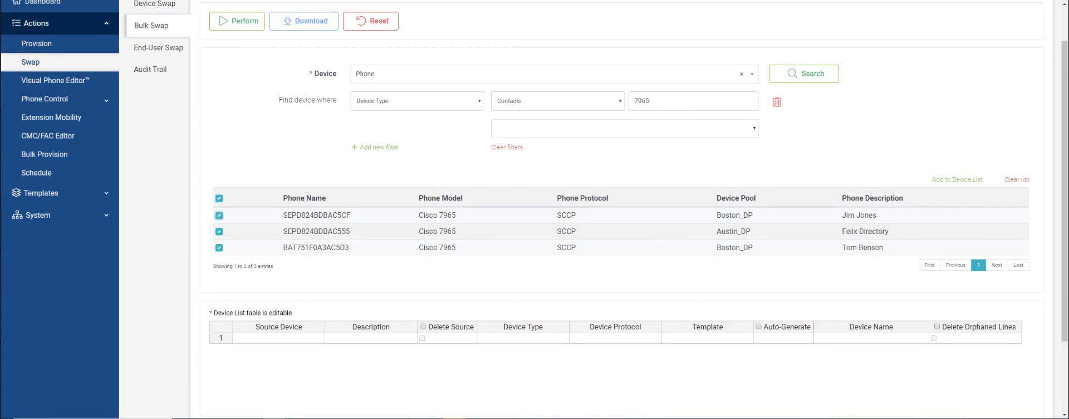
click(964, 180)
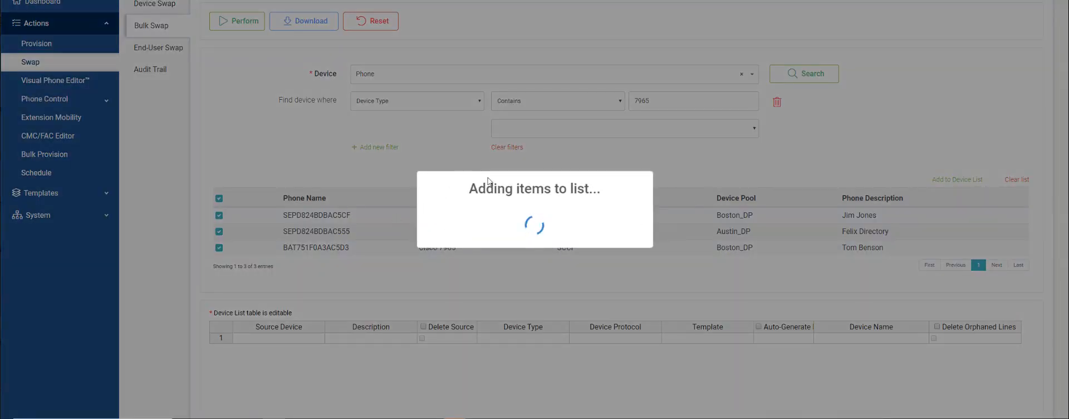
Step: Set the Device Type of the first device list row to Cisco 8861 and copy it to the other two rows
scroll(273, 253, down, 2)
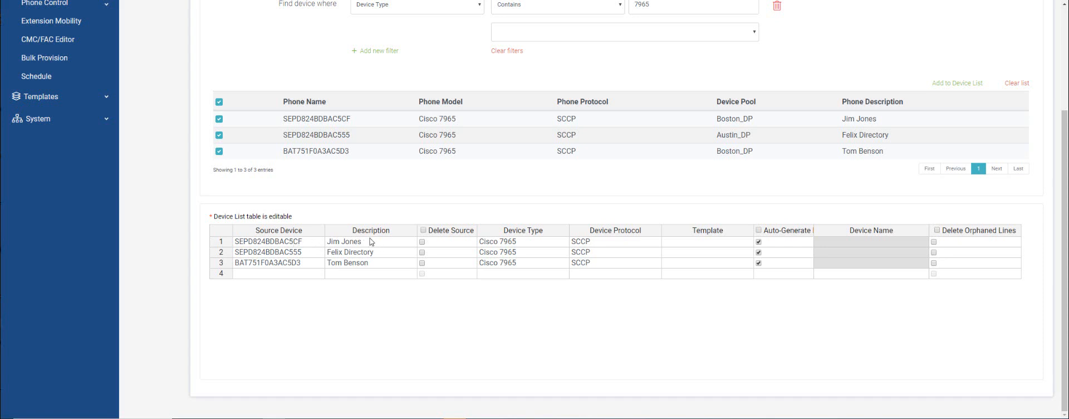
double_click(523, 246)
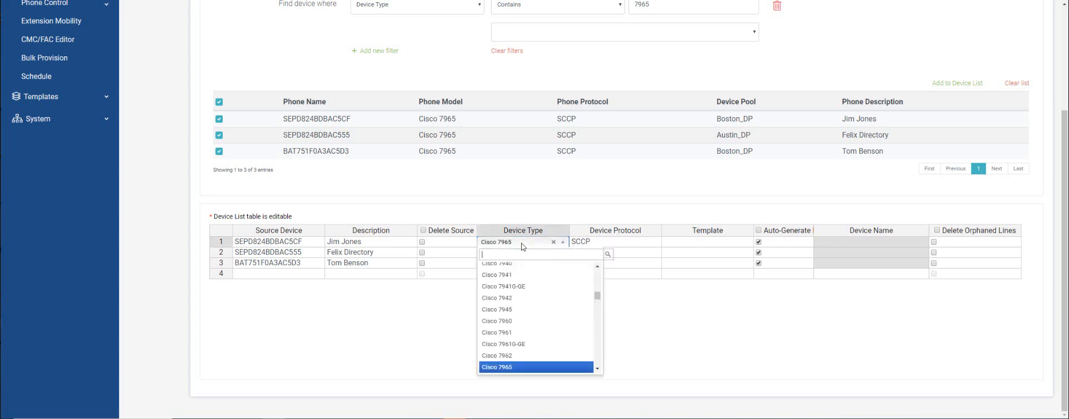
text(8861)
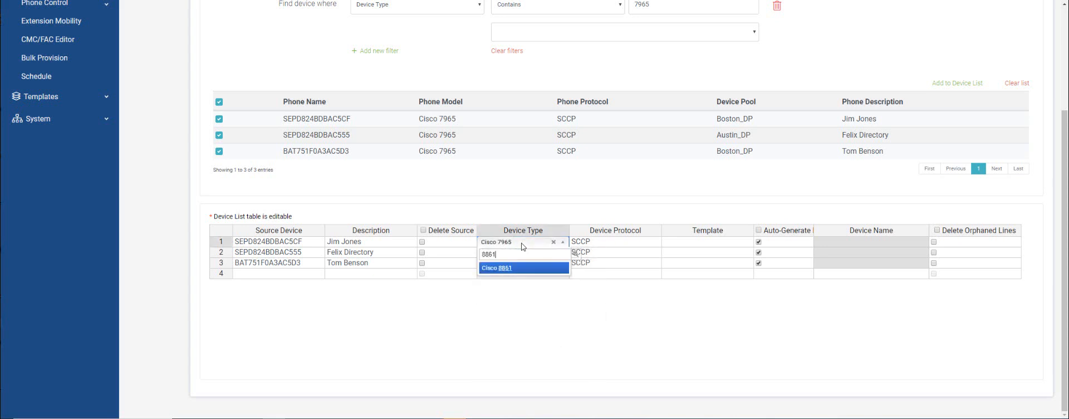
click(497, 269)
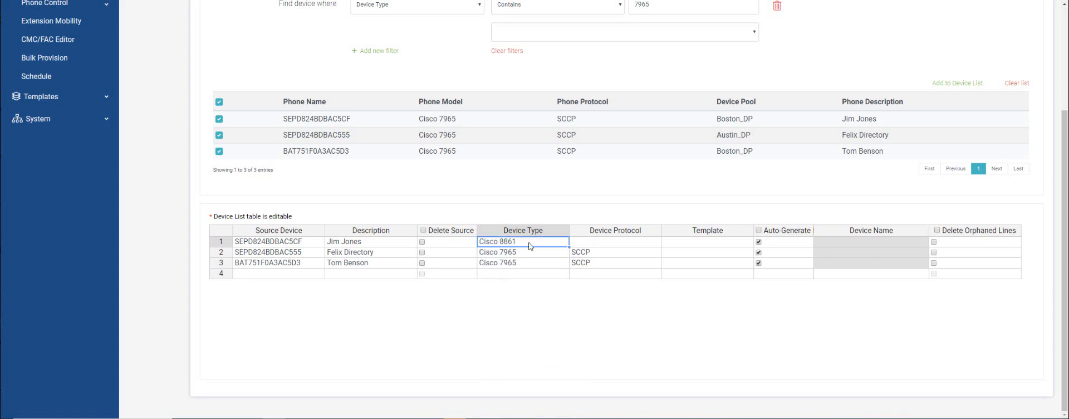
key(ctrl+c)
click(523, 253)
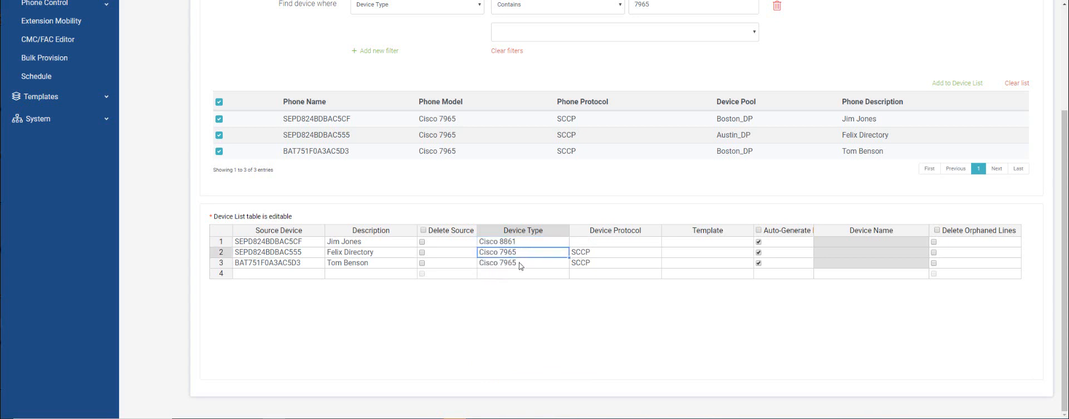
key(ctrl+v)
click(520, 265)
key(ctrl+v)
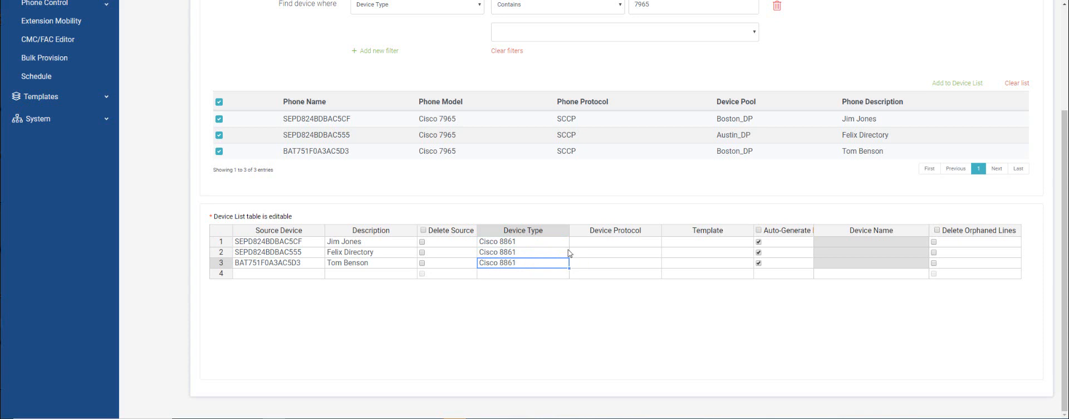
Step: Set the Device Protocol to SIP for all three phones in the device list
click(613, 241)
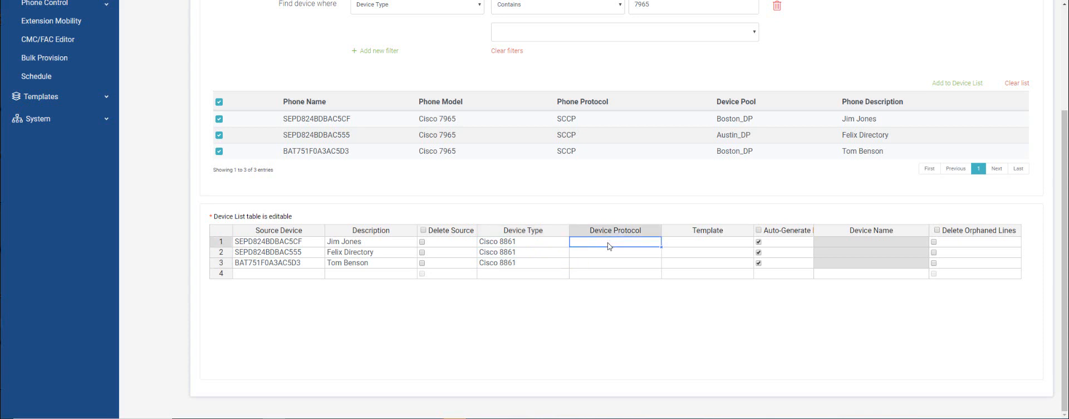
double_click(609, 246)
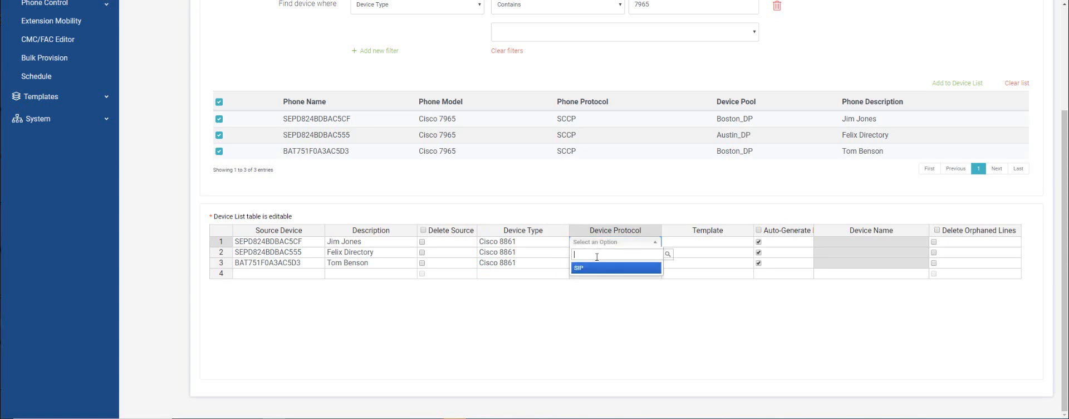
click(588, 272)
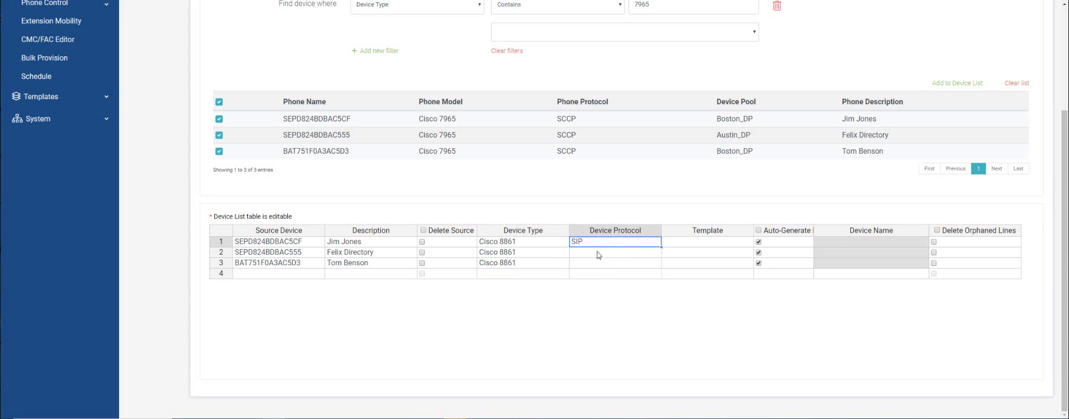
drag(601, 251, 598, 268)
key(ctrl+v)
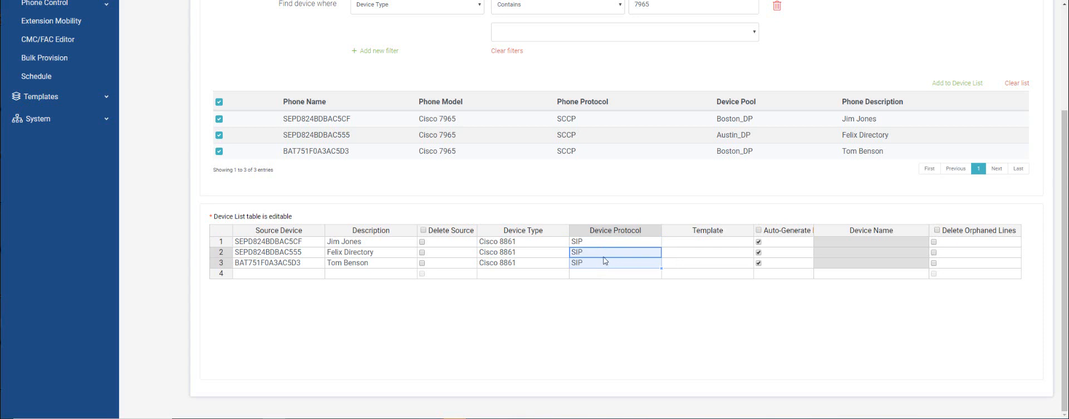
Step: Choose the Cisco 8861 template for the first phone and copy it to the other two rows
click(692, 260)
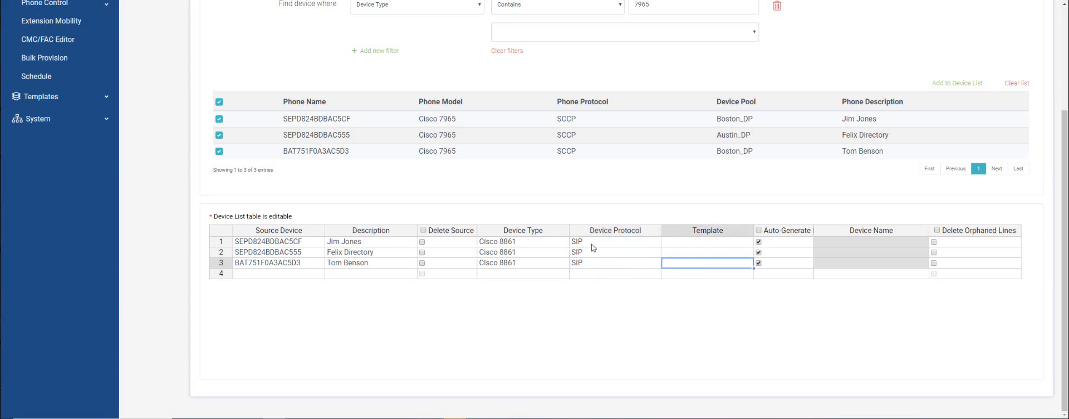
click(682, 245)
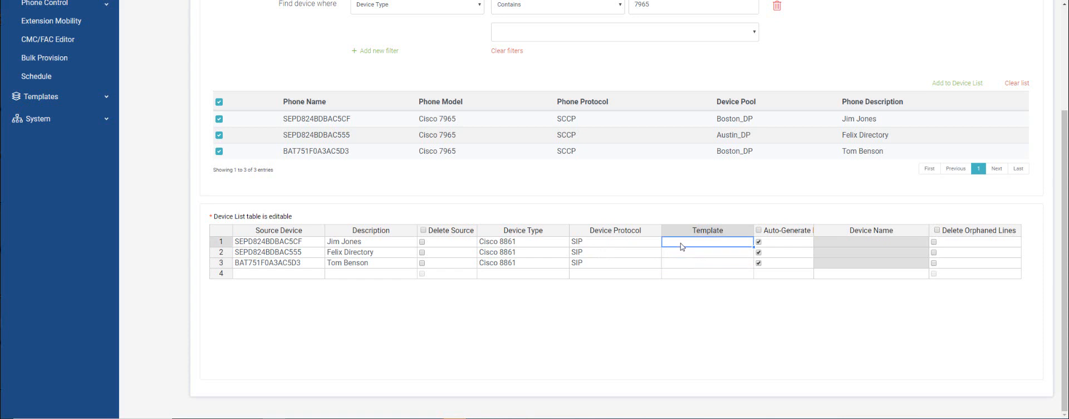
double_click(681, 246)
click(687, 268)
drag(700, 256, 699, 261)
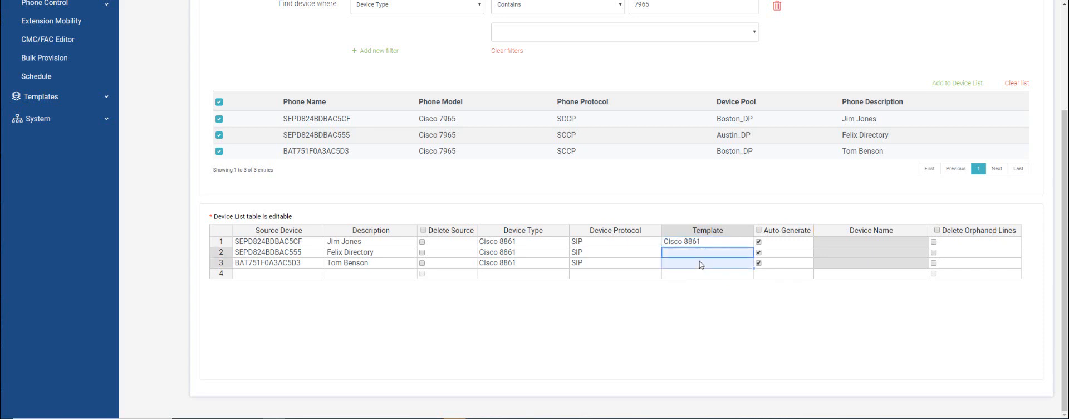
key(ctrl+v)
click(599, 253)
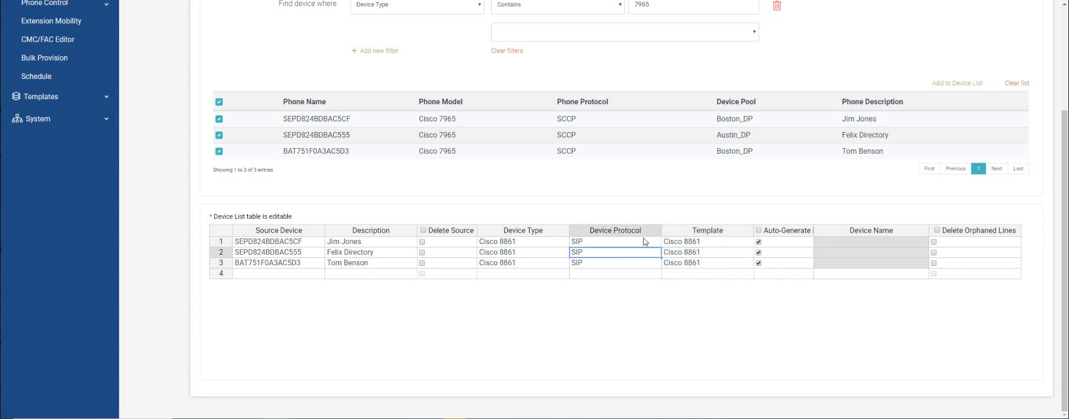
click(598, 208)
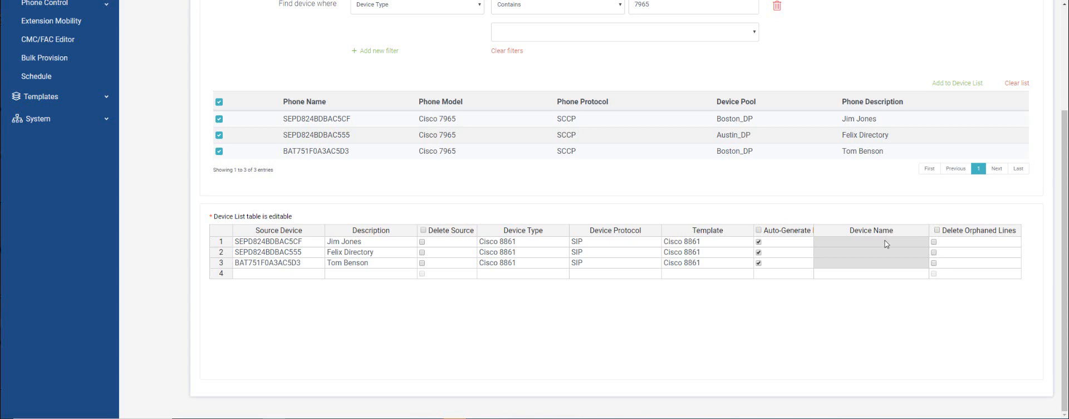
click(759, 241)
click(823, 244)
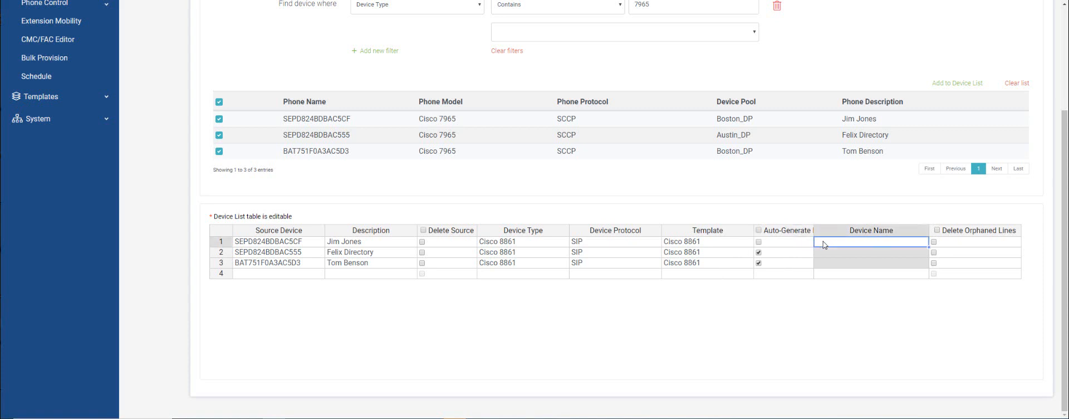
click(758, 241)
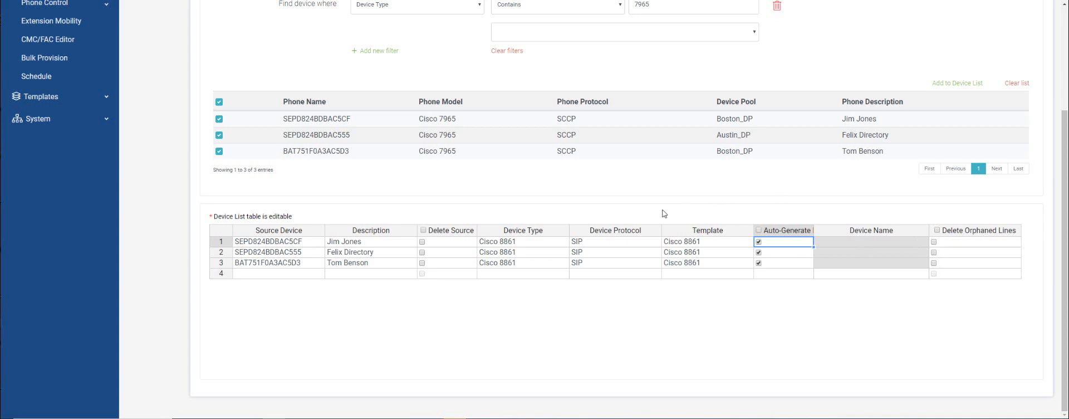
Step: Perform the bulk swap for the three listed phones, agree to proceed, and close the processing report
scroll(596, 212, up, 3)
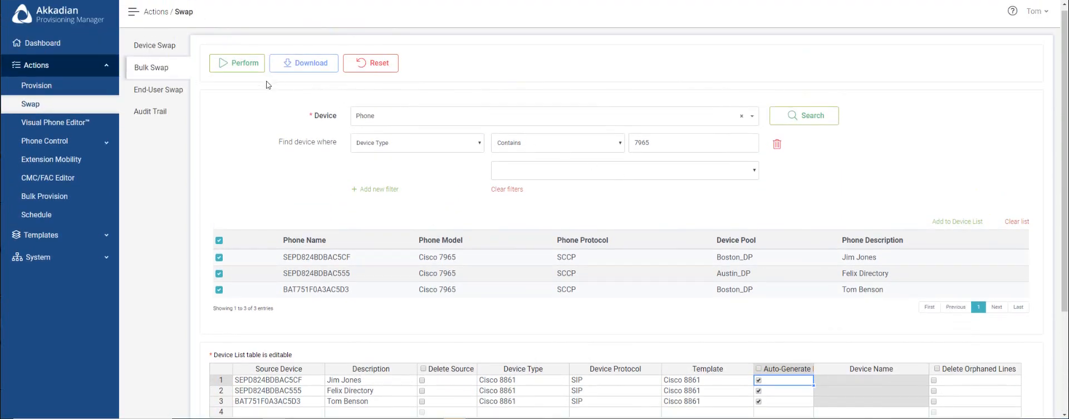
click(248, 64)
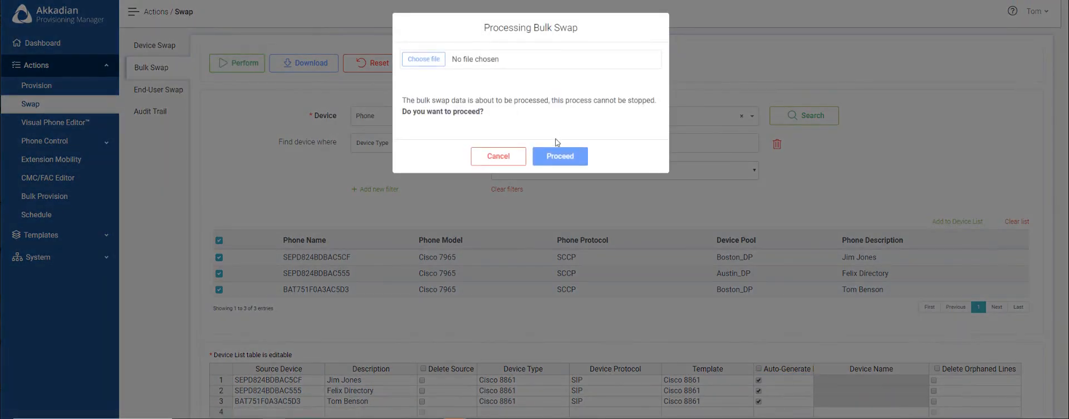
click(579, 158)
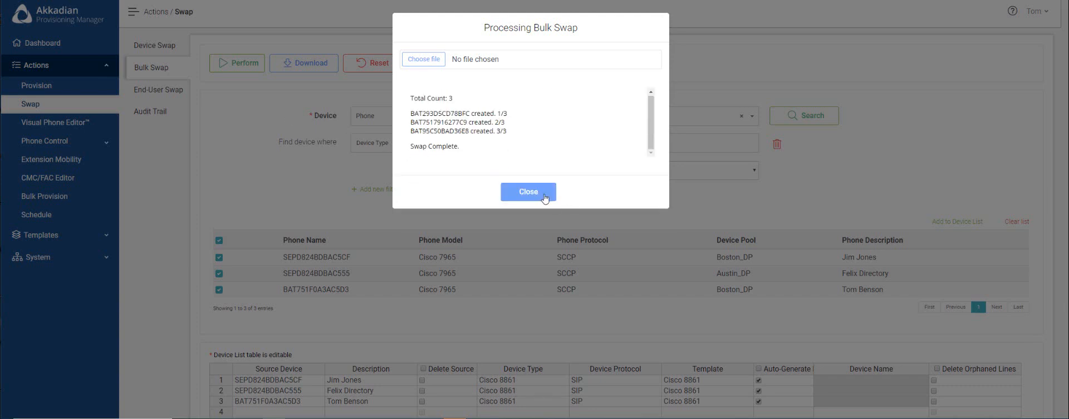
click(545, 195)
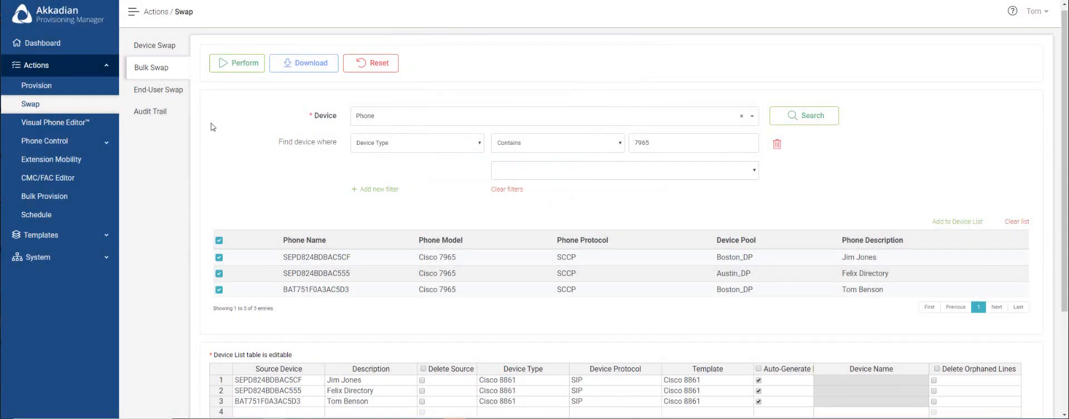
Step: Open the swap Audit Trail and examine the Bulk? values of the newest entries
click(150, 118)
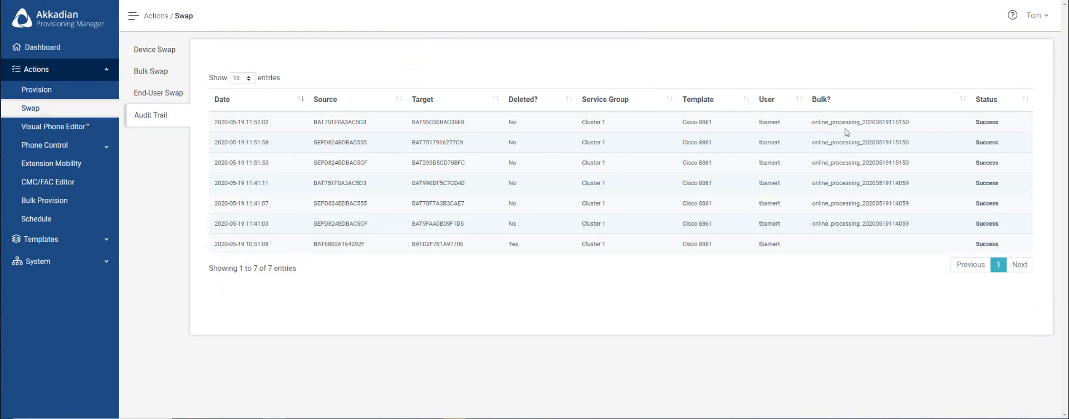
drag(814, 123, 915, 147)
click(916, 146)
Step: Return to Bulk Swap and reset the form to clear the device selection, search results and device list
click(151, 71)
scroll(539, 217, down, 1)
scroll(538, 217, down, 2)
scroll(539, 217, up, 3)
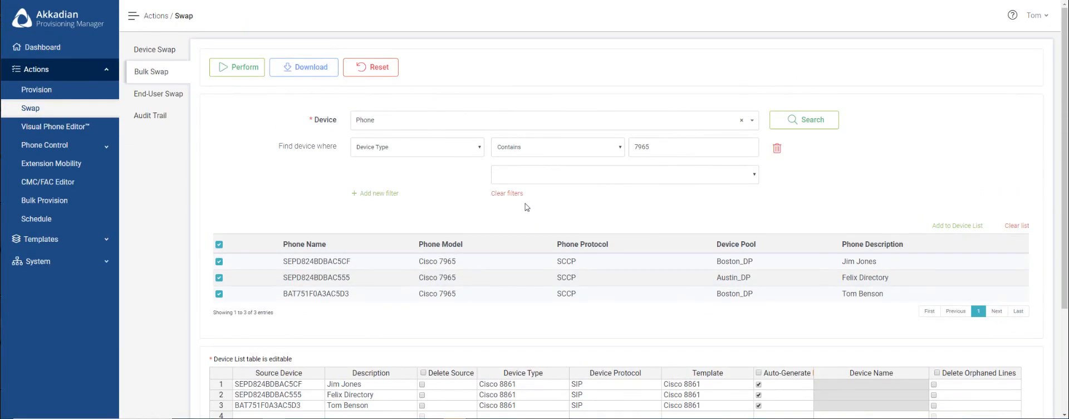
click(379, 71)
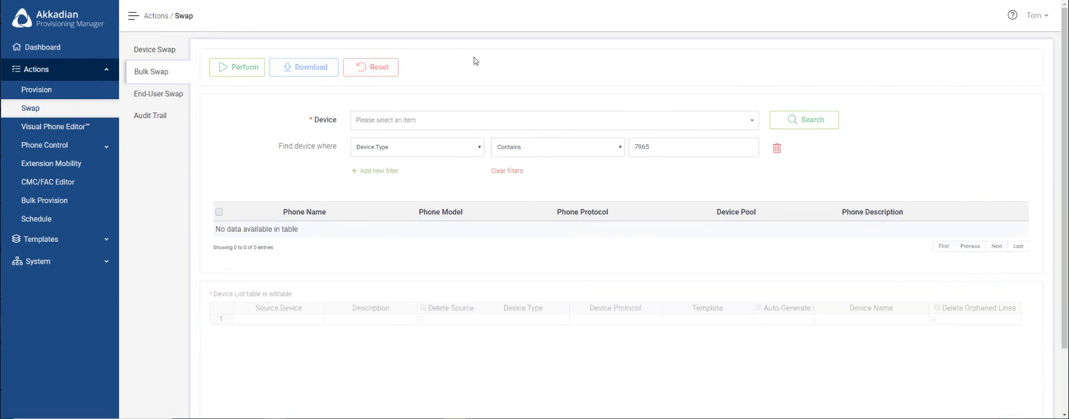